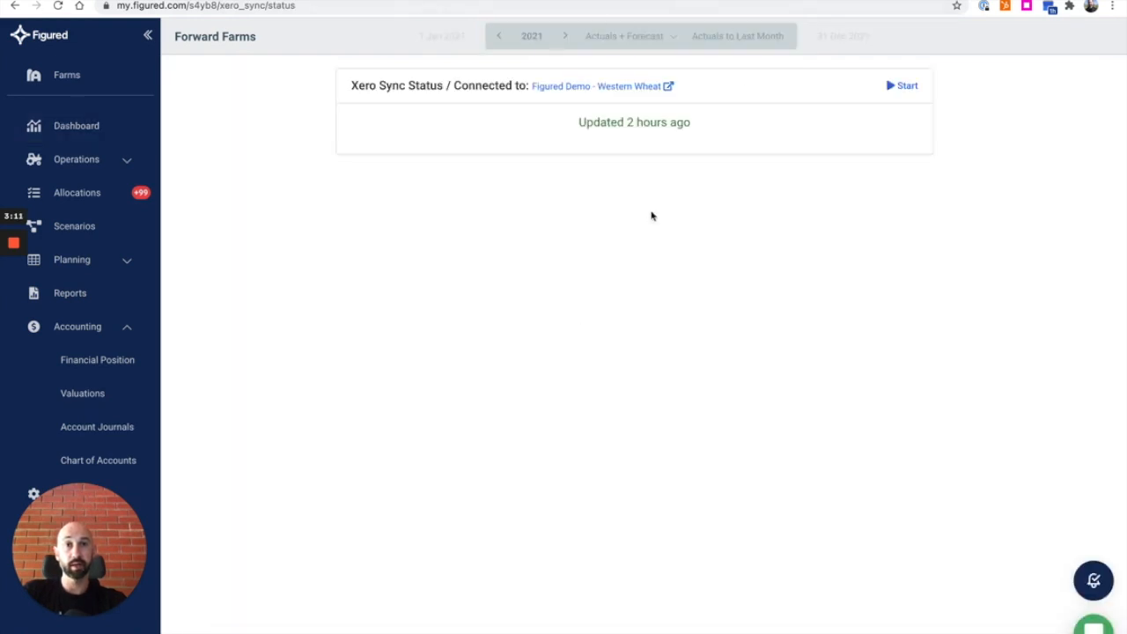
# - Go to the Xero Sync Status page for Forward Farms from the dashboard sync link
pyautogui.click(901, 87)
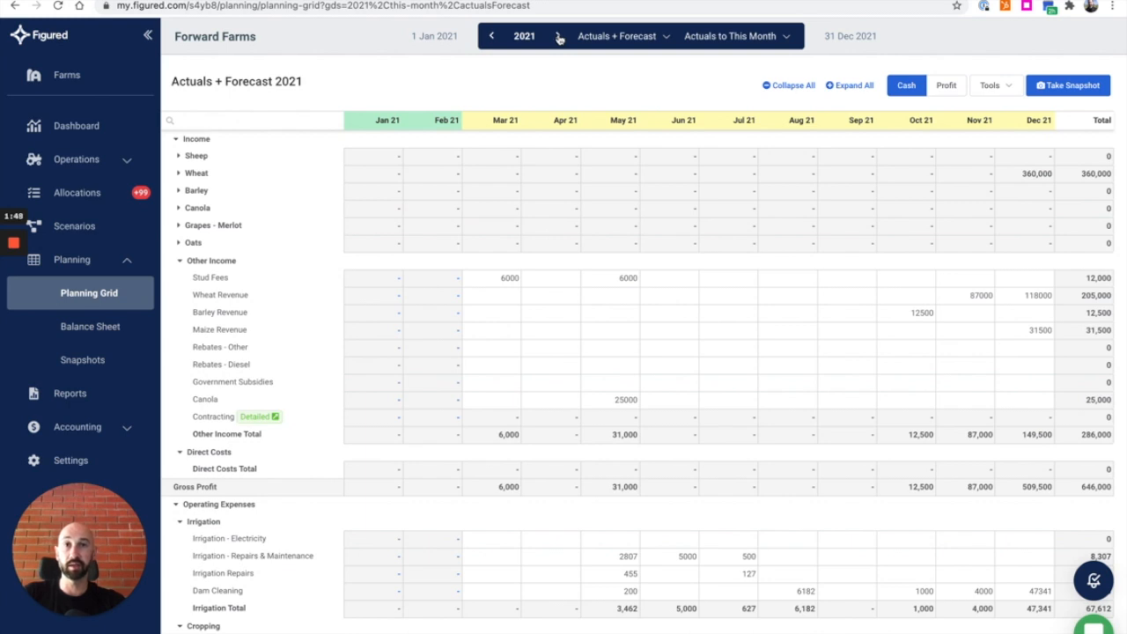
# - Switch the planning grid year from 2021 to 2022, then advance to the Date Selector slide
pyautogui.click(528, 36)
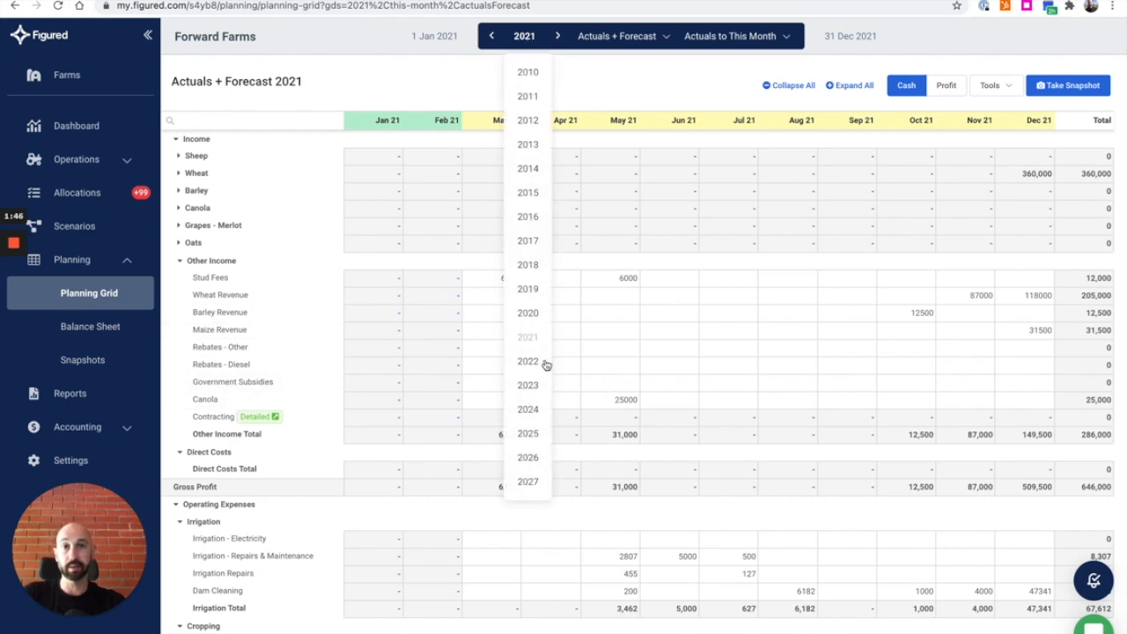
pyautogui.click(558, 37)
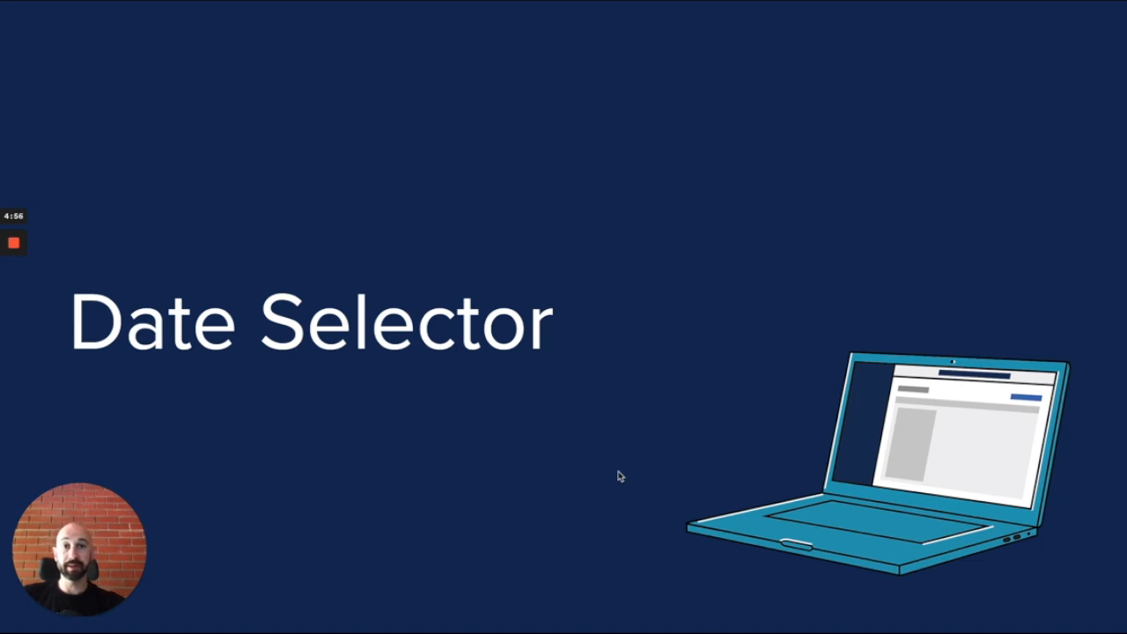
pyautogui.press('Right')
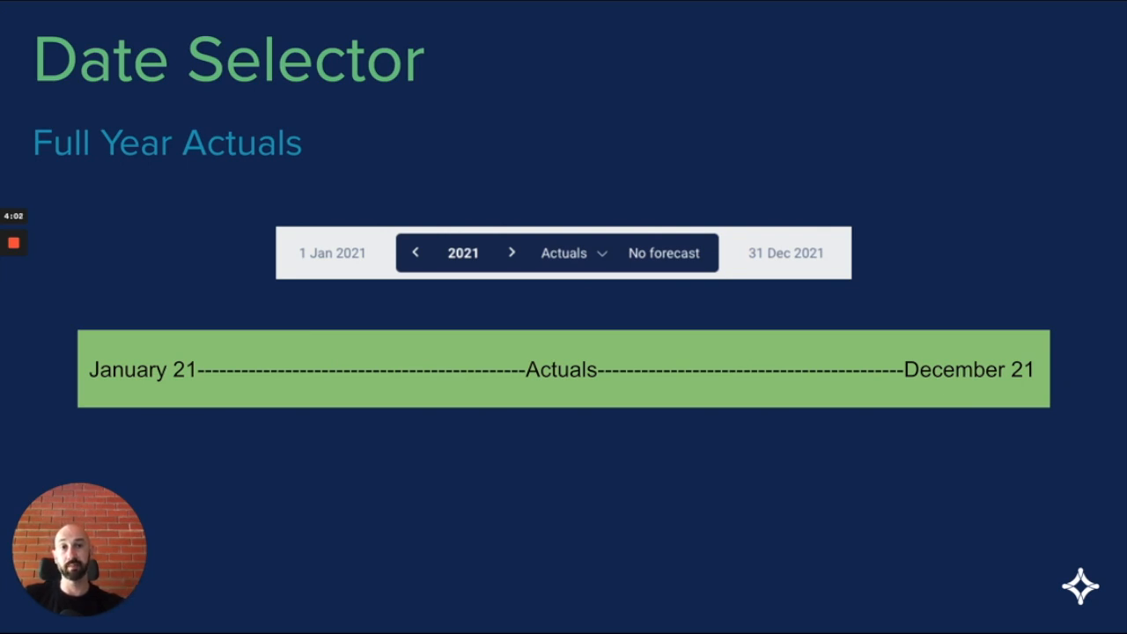
# - Advance the slides to the Full Year Forecast explanation of the date selector
pyautogui.press('Right')
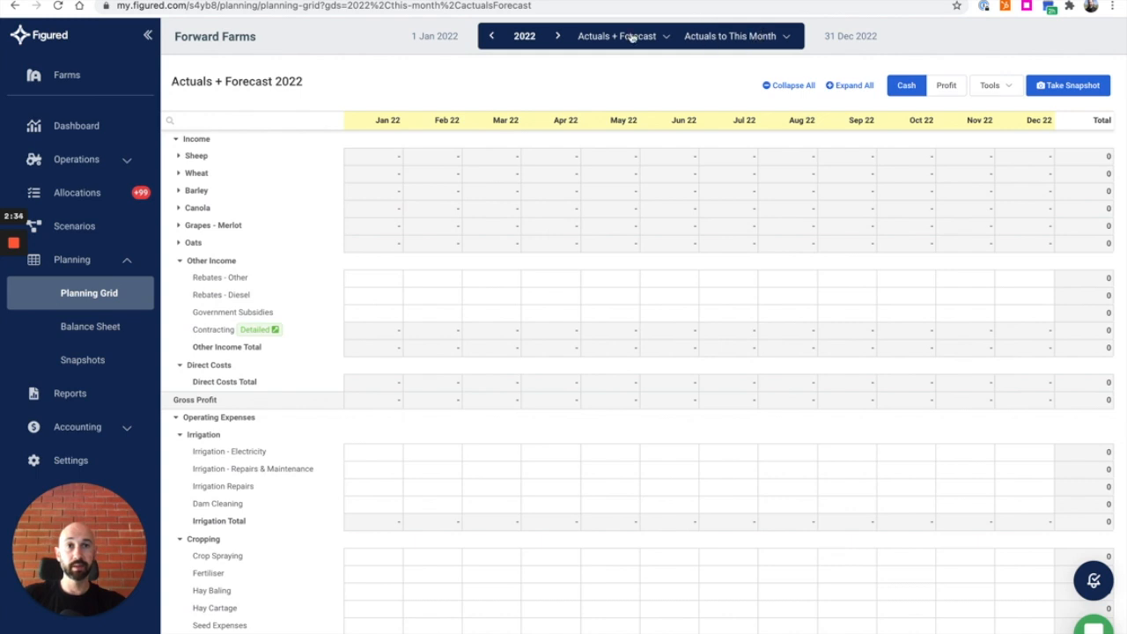
# - Bring up the Actuals to This Month picker and page the calendar back from 2021 to 2020
pyautogui.click(777, 40)
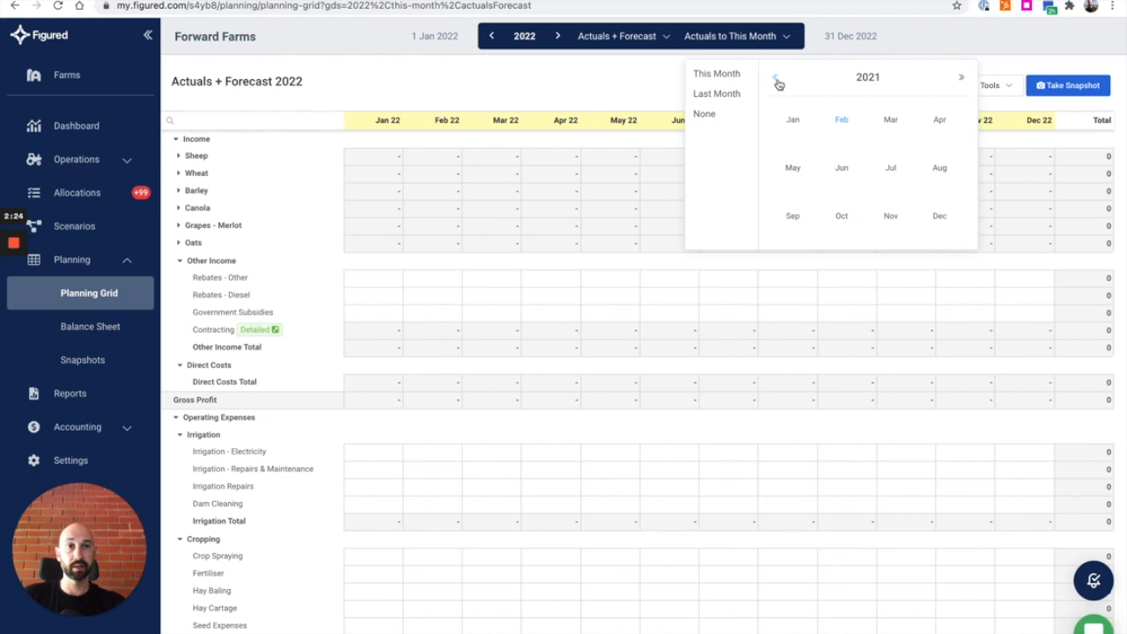
pyautogui.click(778, 83)
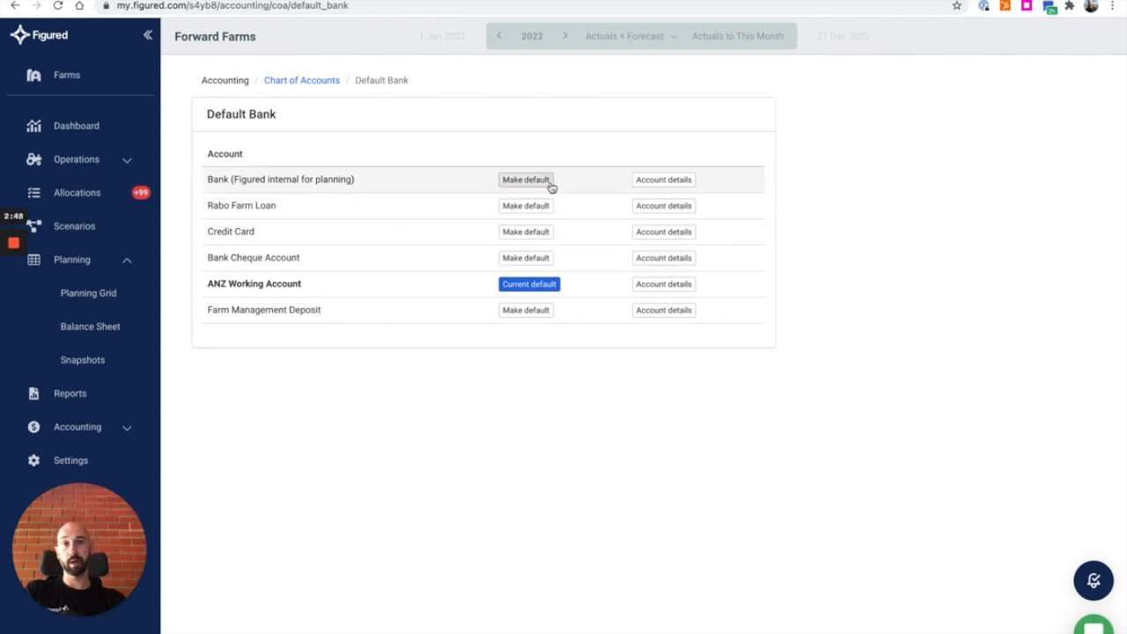
# - View the Rabo Farm Loan account details from the Default Bank list
pyautogui.click(652, 208)
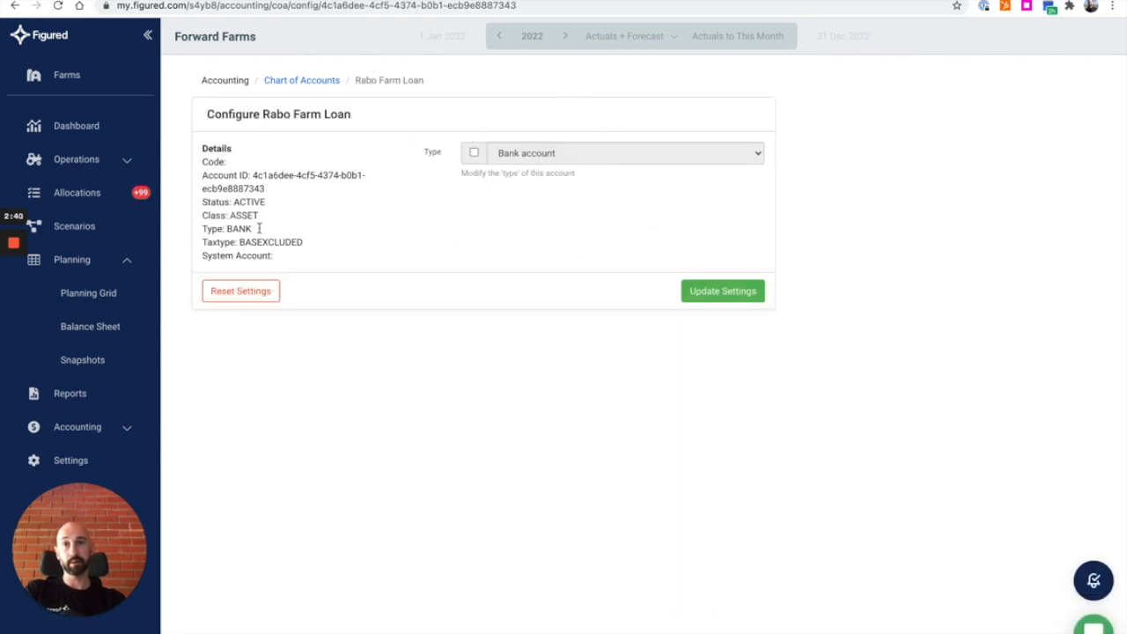
# - Override the Rabo Farm Loan type to Non-current Liability account and update the settings
pyautogui.click(473, 154)
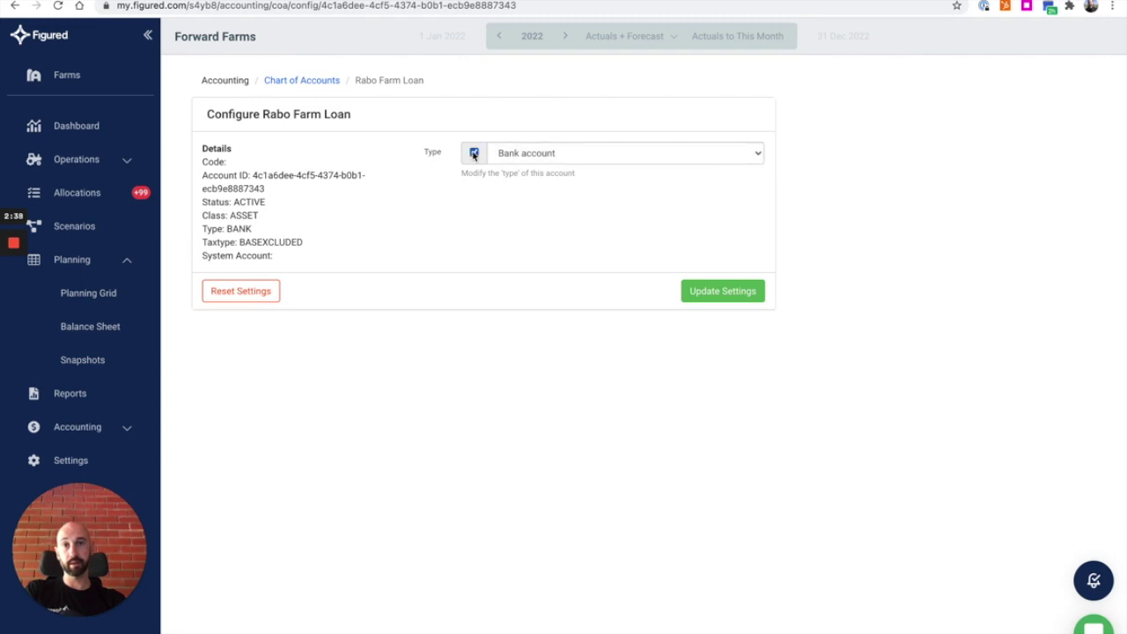
pyautogui.click(533, 154)
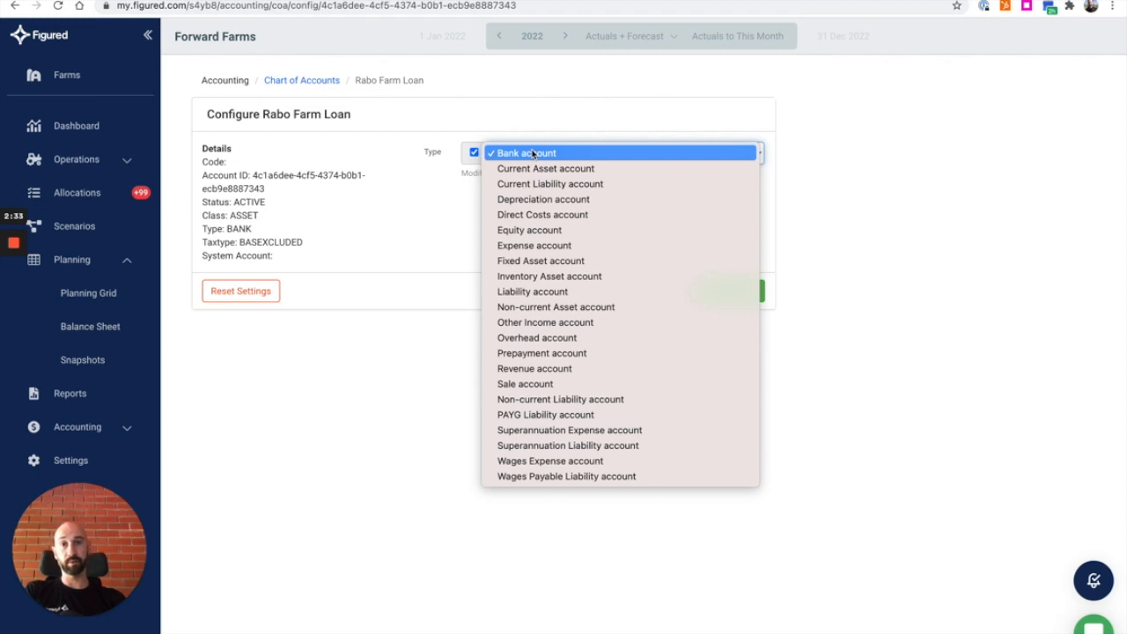
pyautogui.click(559, 398)
pyautogui.click(722, 290)
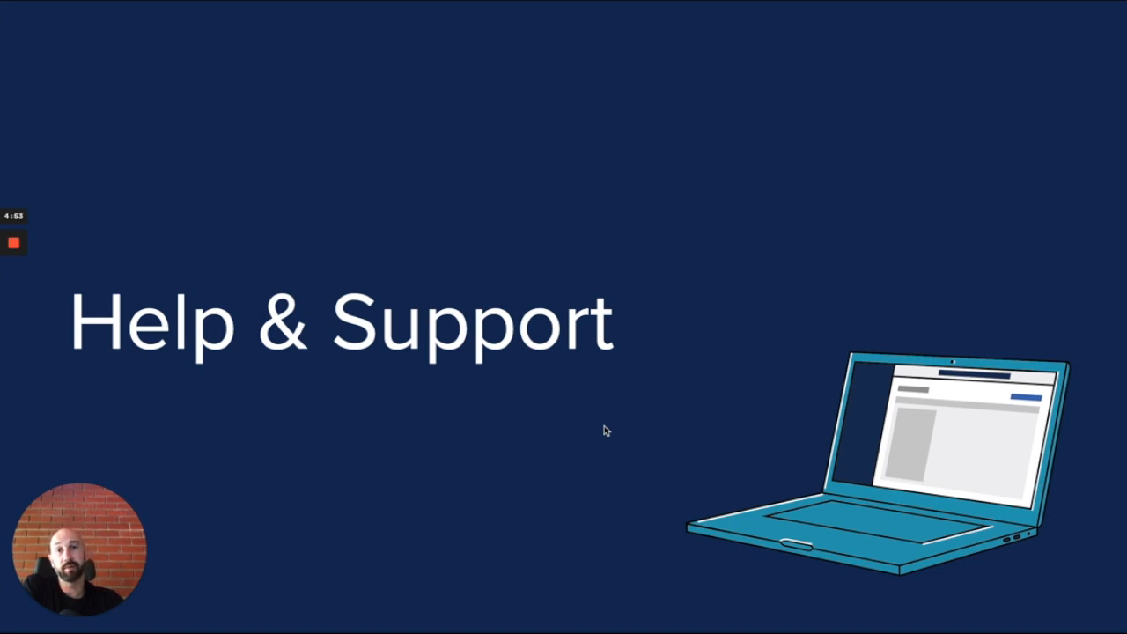
# - Switch desktops from the slideshow back to the Figured window on the Rabo Farm Loan page
pyautogui.hotkey('ctrl', 'Right')
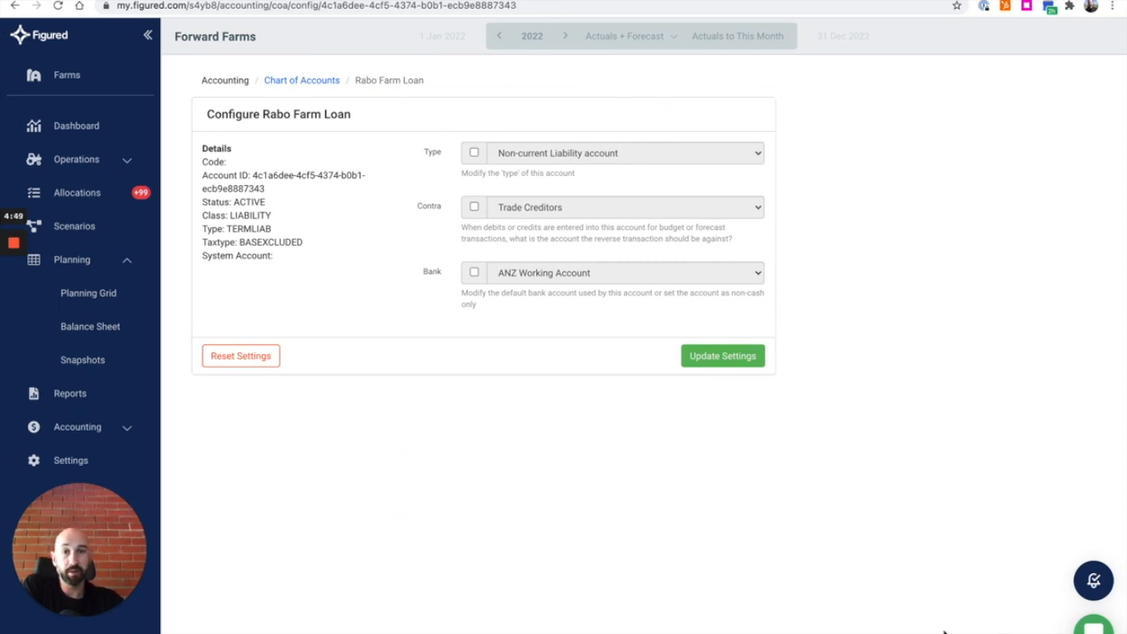
# - Bring up the help and support panel from the chat bubble at bottom right
pyautogui.click(1093, 622)
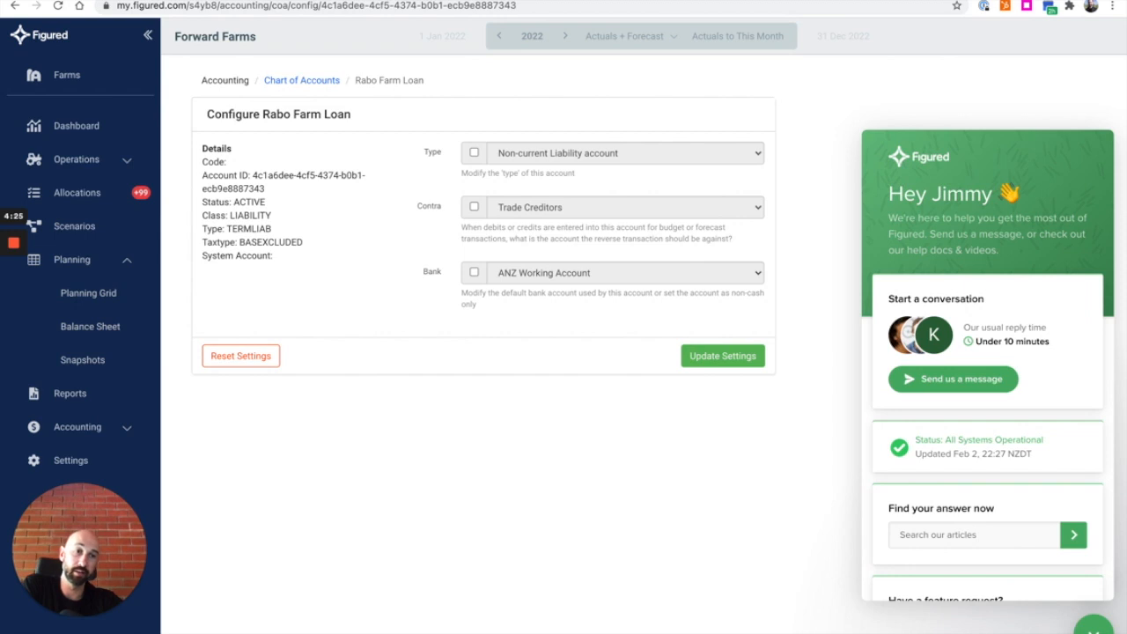
# - Start a new message to Figured support and reveal the Help Centre, Status and Give Feedback options
pyautogui.click(926, 381)
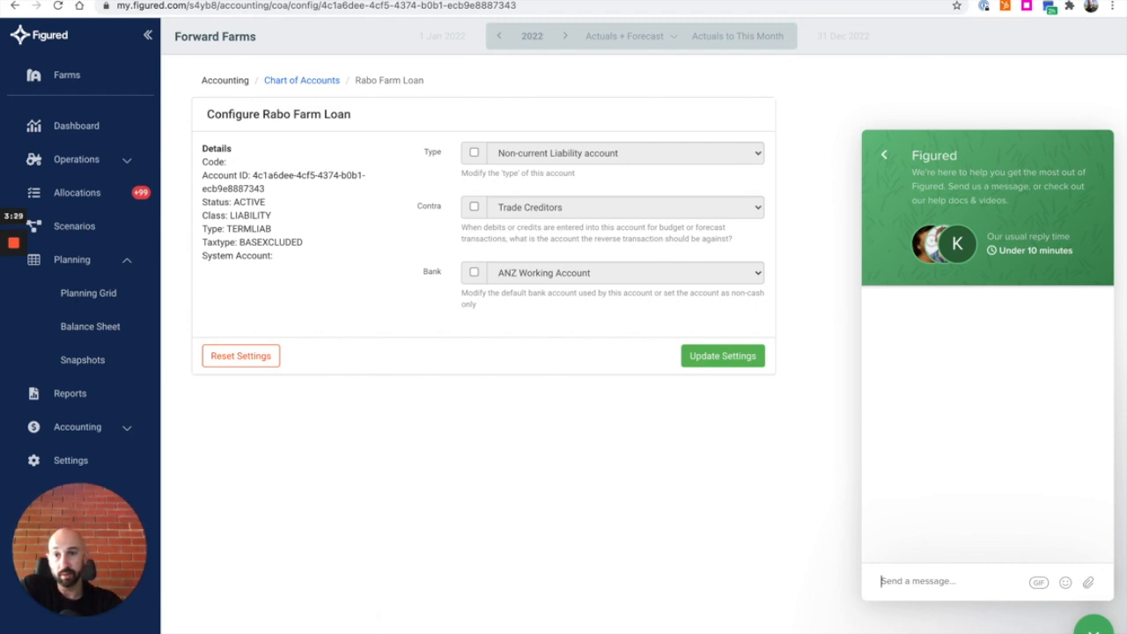
pyautogui.moveTo(98, 555); pyautogui.dragTo(334, 560)
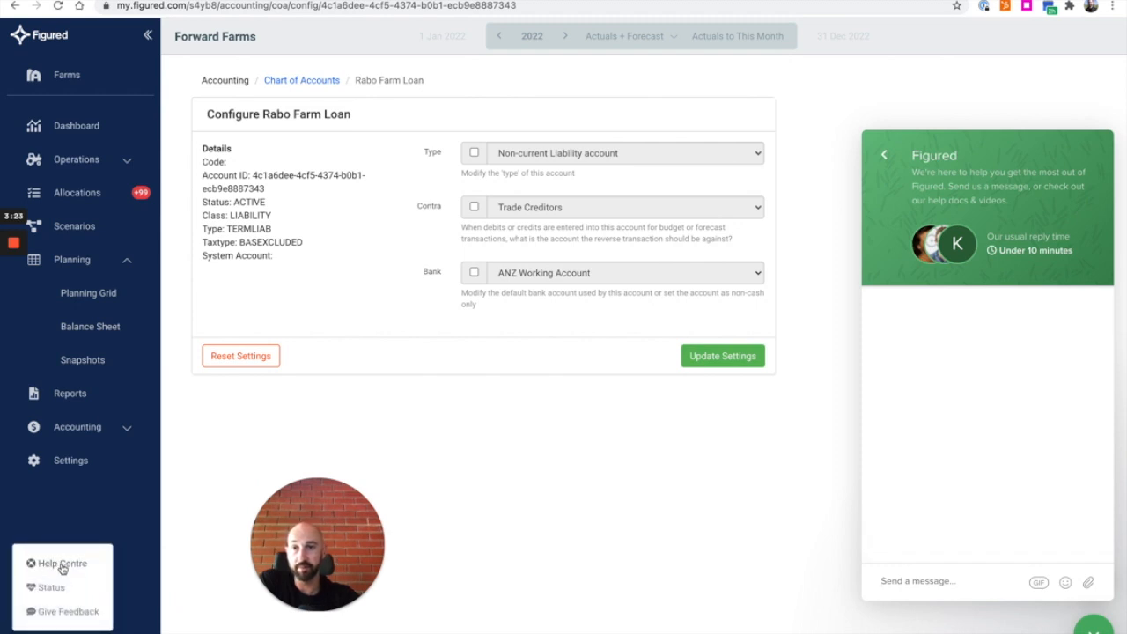
# - Browse the Help Centre home collections at help.figured.com, then dismiss the menus and return to fullscreen Figured
pyautogui.click(62, 564)
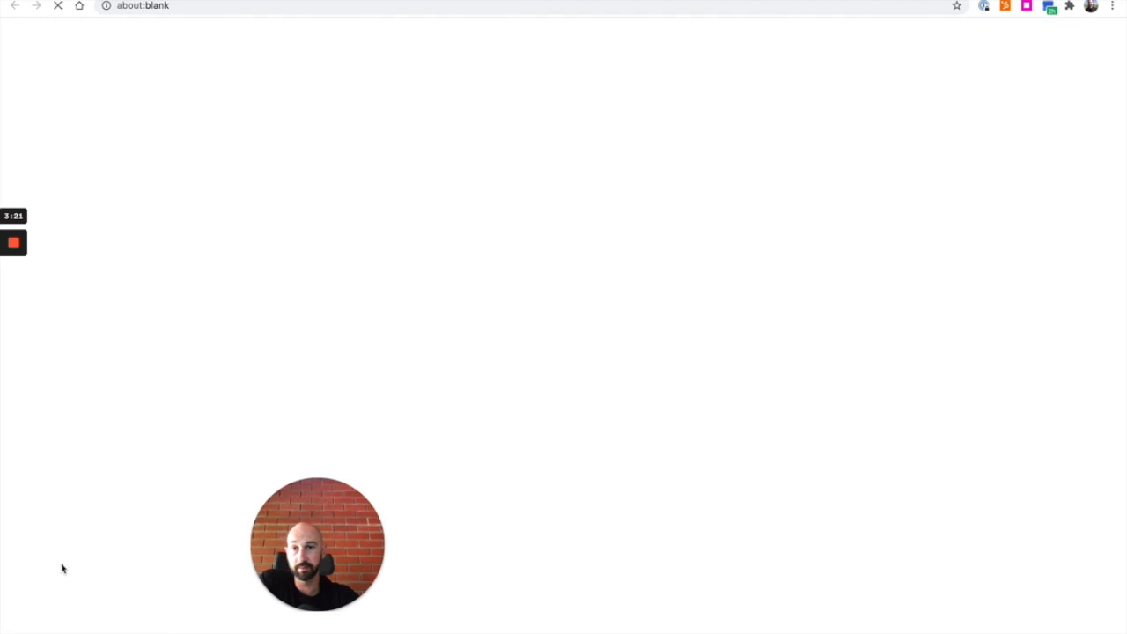
pyautogui.moveTo(339, 546); pyautogui.dragTo(466, 537)
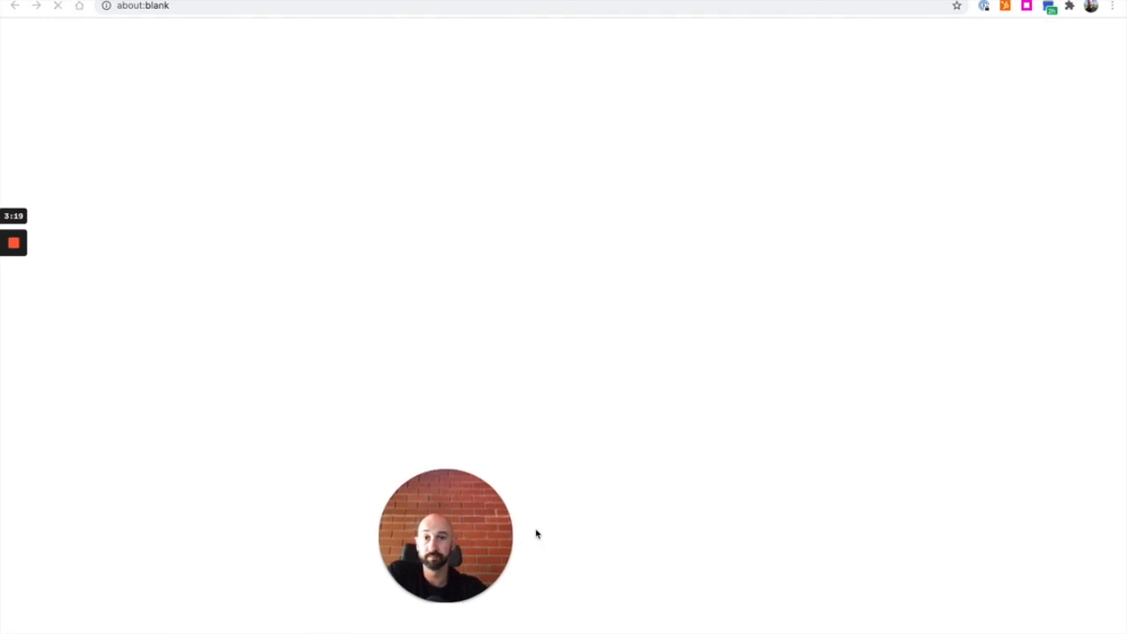
pyautogui.moveTo(537, 533); pyautogui.dragTo(1020, 543)
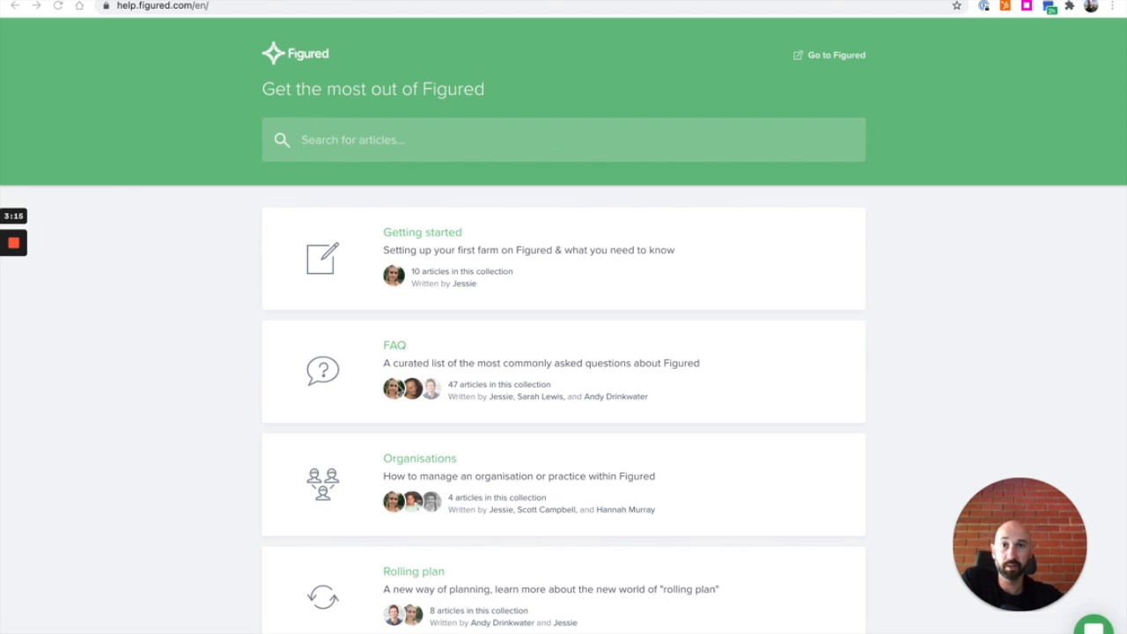
pyautogui.scroll(-2, 467, 364)
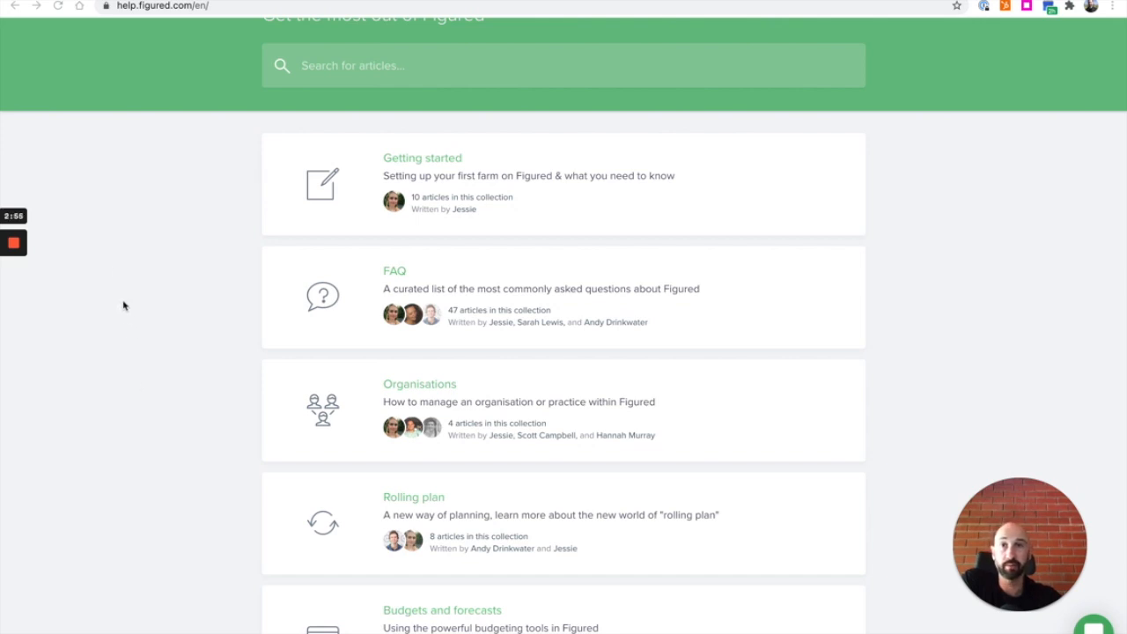
pyautogui.press('Escape')
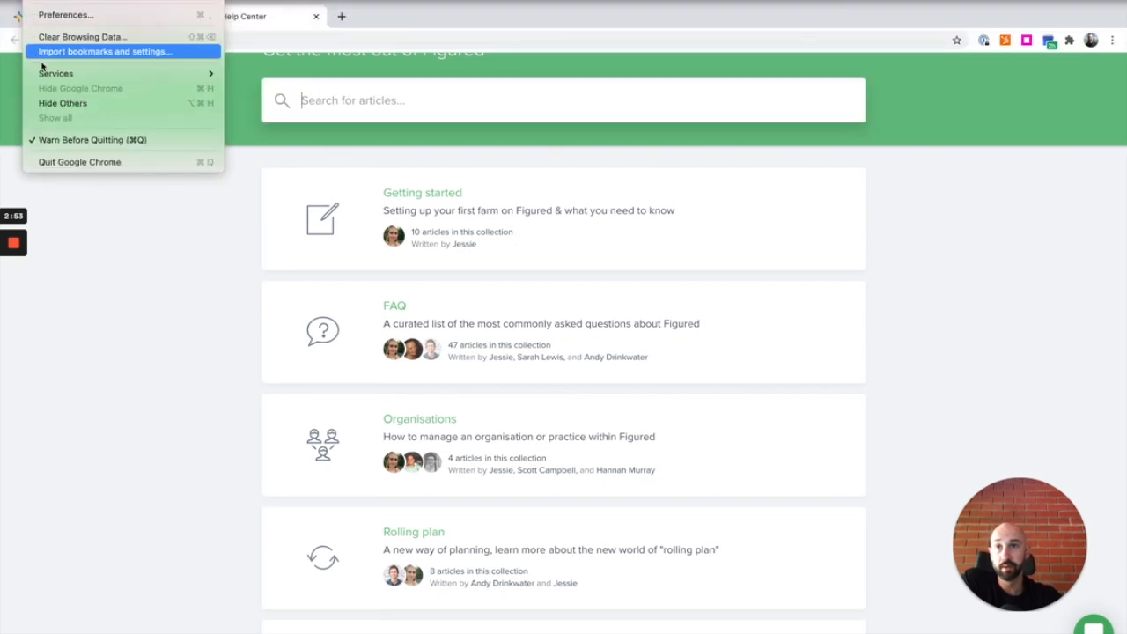
pyautogui.press('ctrl+super+f')
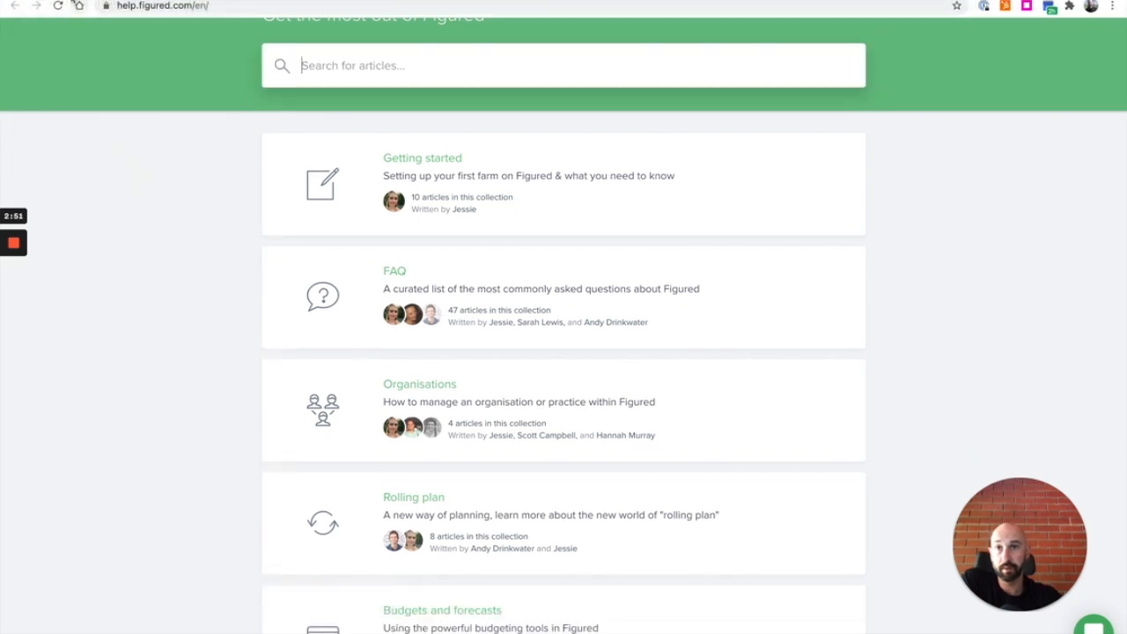
# - Return to the Rabo Farm Loan tab and launch Give Feedback from the support bubble
pyautogui.hotkey('ctrl', 'Tab')
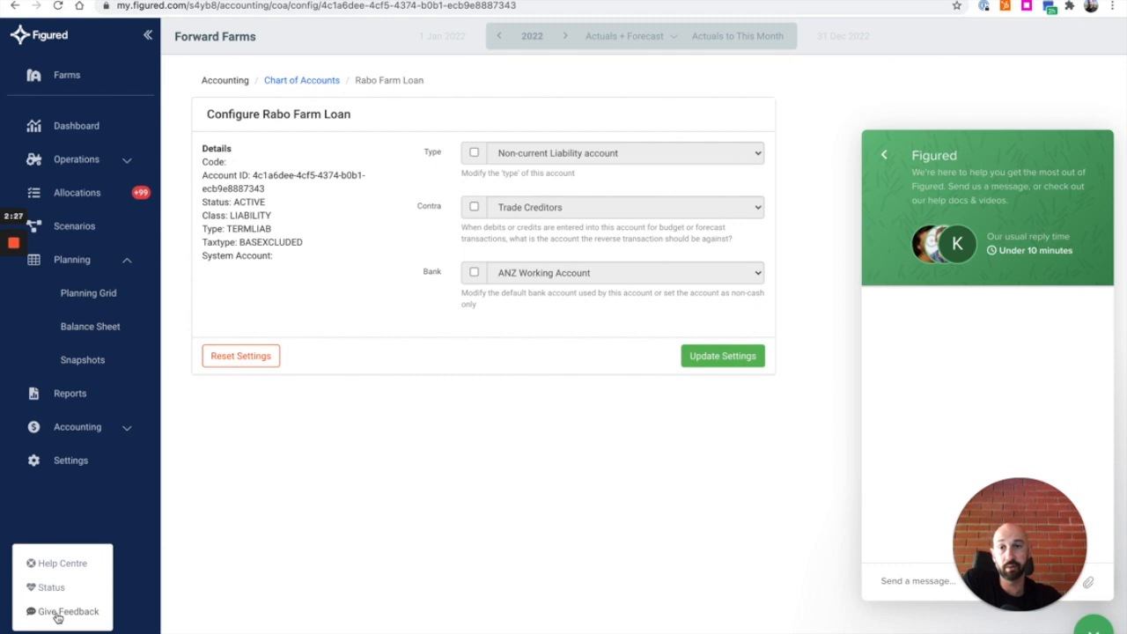
pyautogui.click(58, 612)
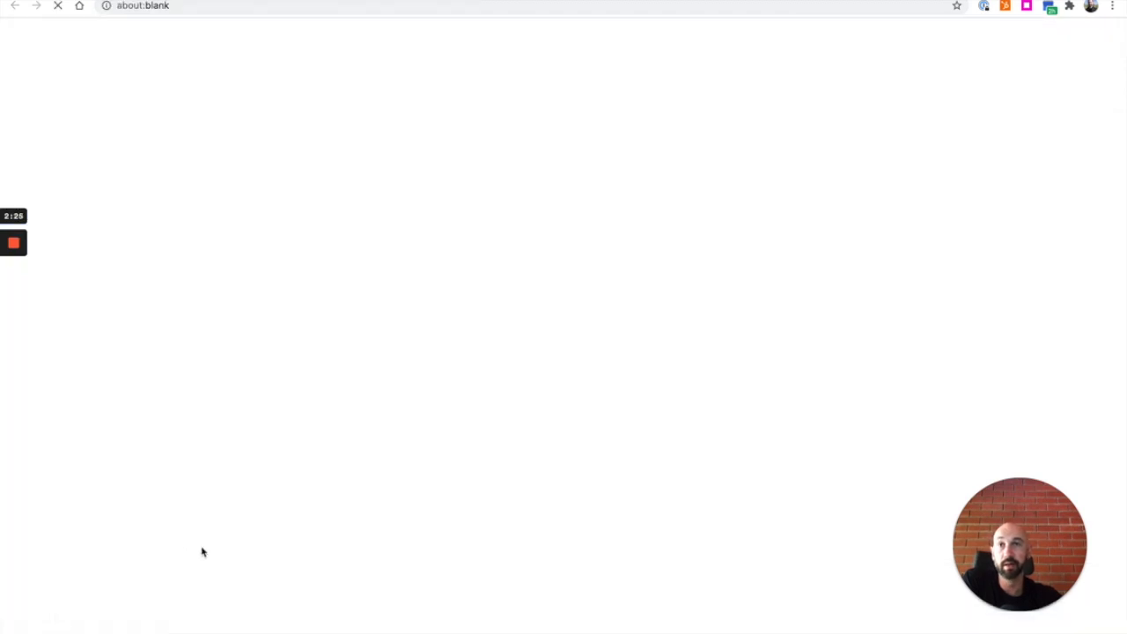